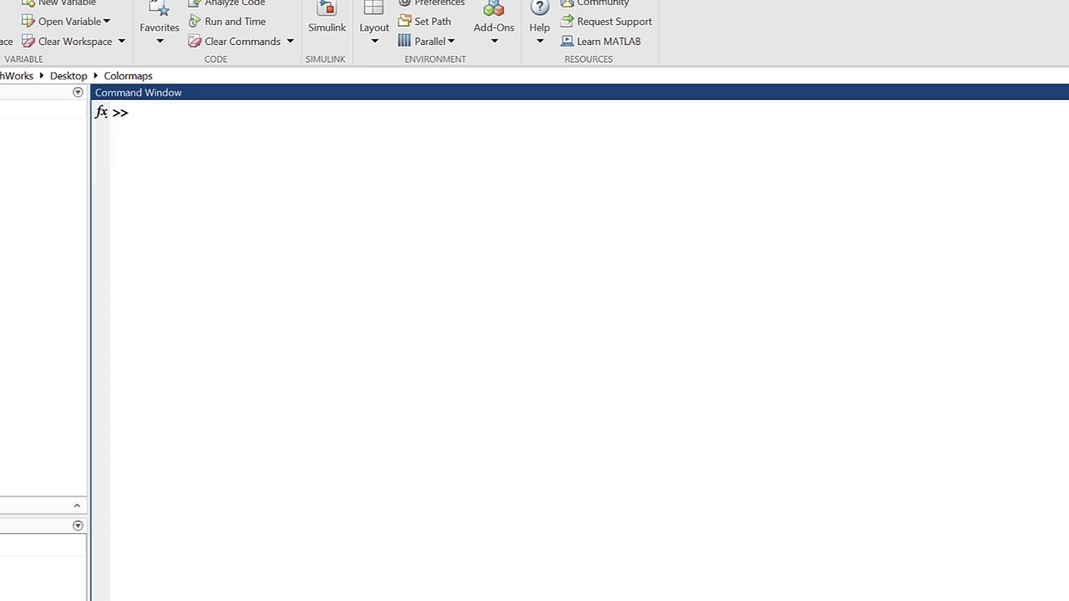
text(memb)
text(rane)
Plot the membrane surface and add a colorbar to it
key(Return)
text(membrane)
key(Return)
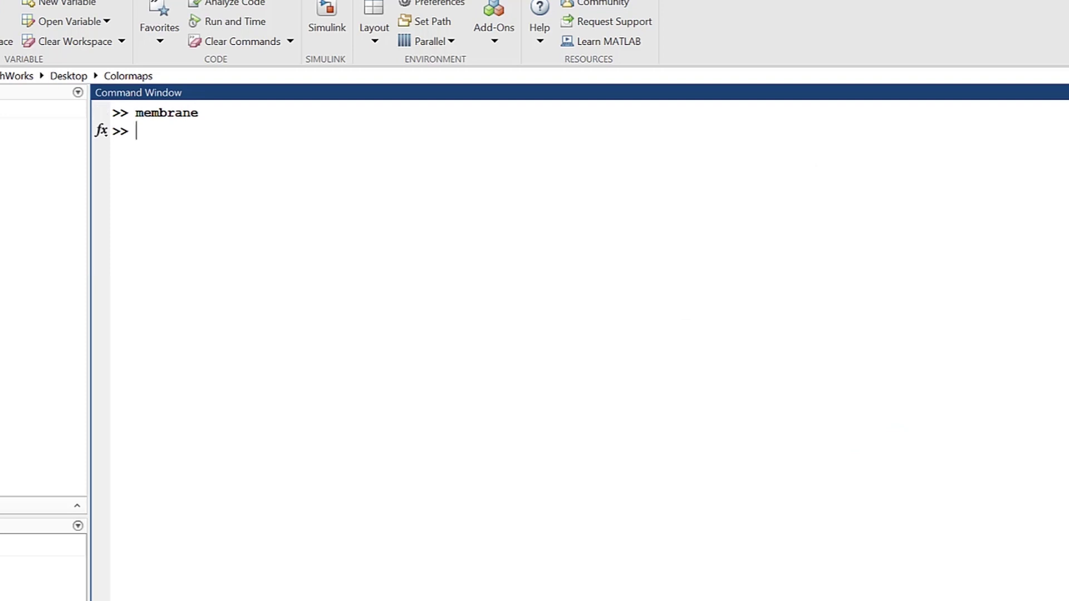
text(colorbar)
key(Return)
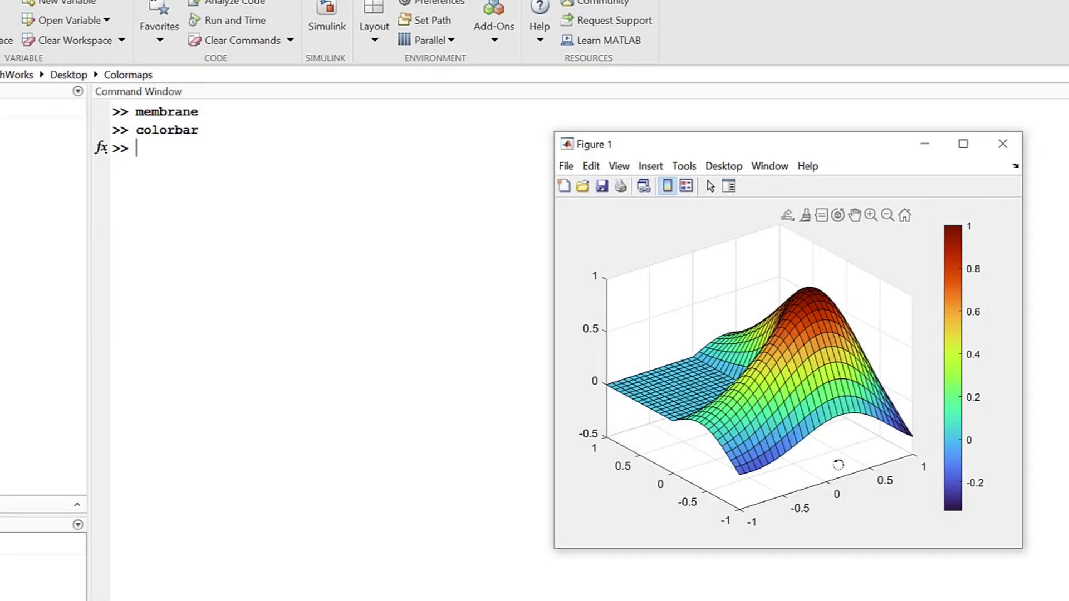
Orbit the surface to inspect it from the side, then restore the default 3D view
mouse_move(835, 463)
mouse_down()
mouse_move(732, 468)
mouse_move(556, 414)
mouse_move(513, 420)
mouse_up()
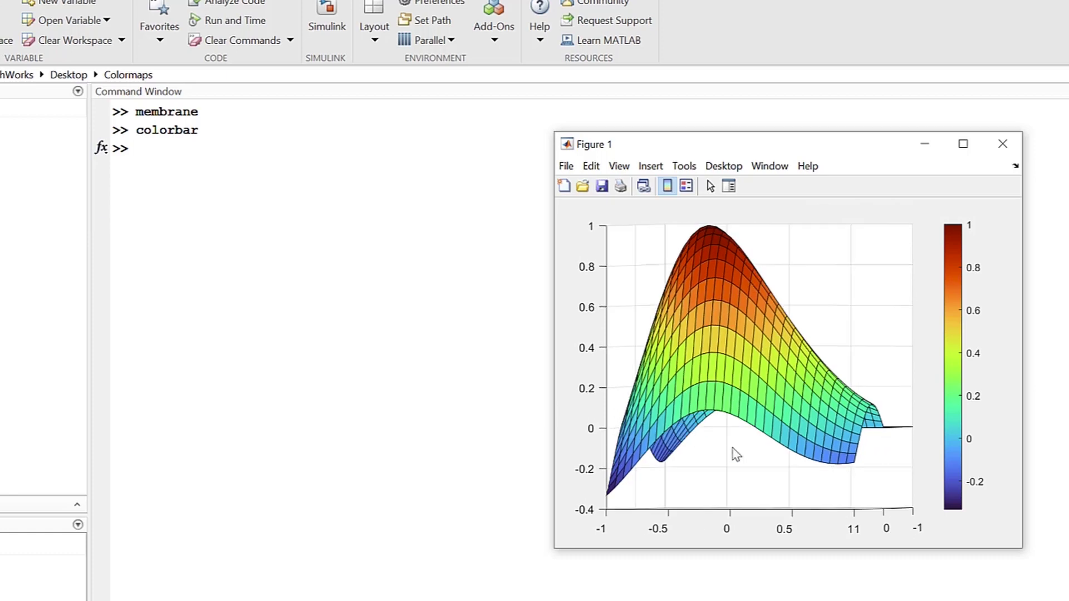
mouse_move(785, 473)
mouse_down()
mouse_move(711, 469)
mouse_move(527, 514)
mouse_move(598, 541)
mouse_up()
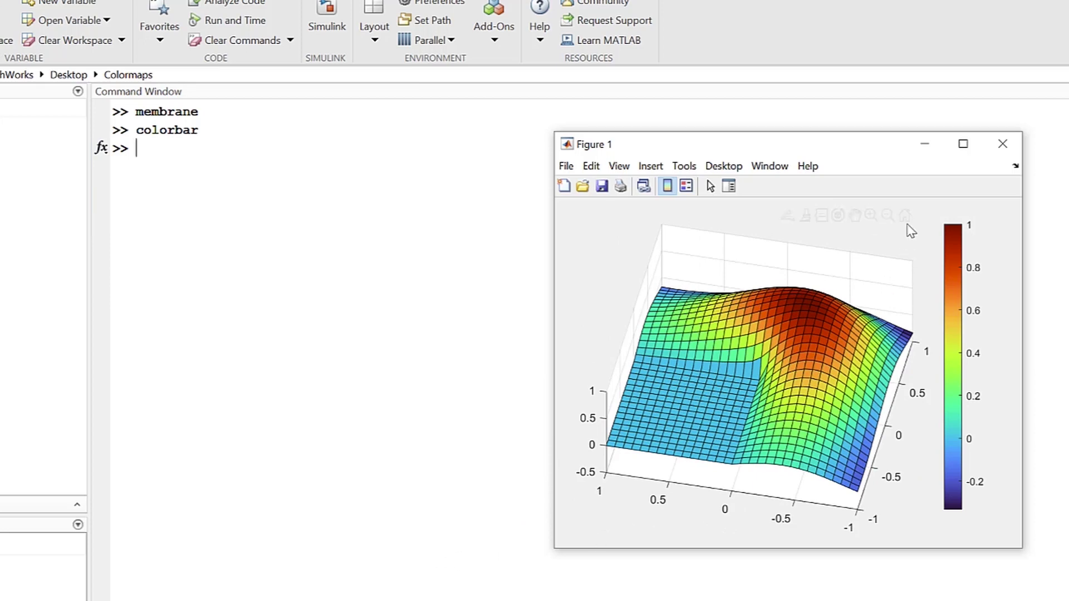
click(903, 216)
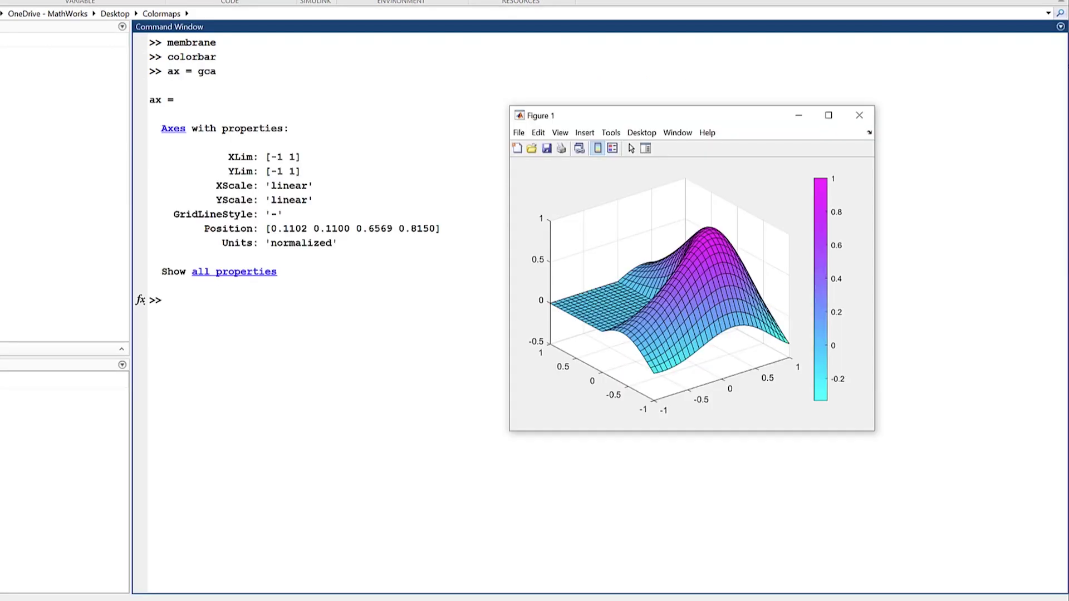
text(ax.C)
text(Lim)
Query the axes color limits via ax.CLim, then set them to 0 through 0.5
key(Return)
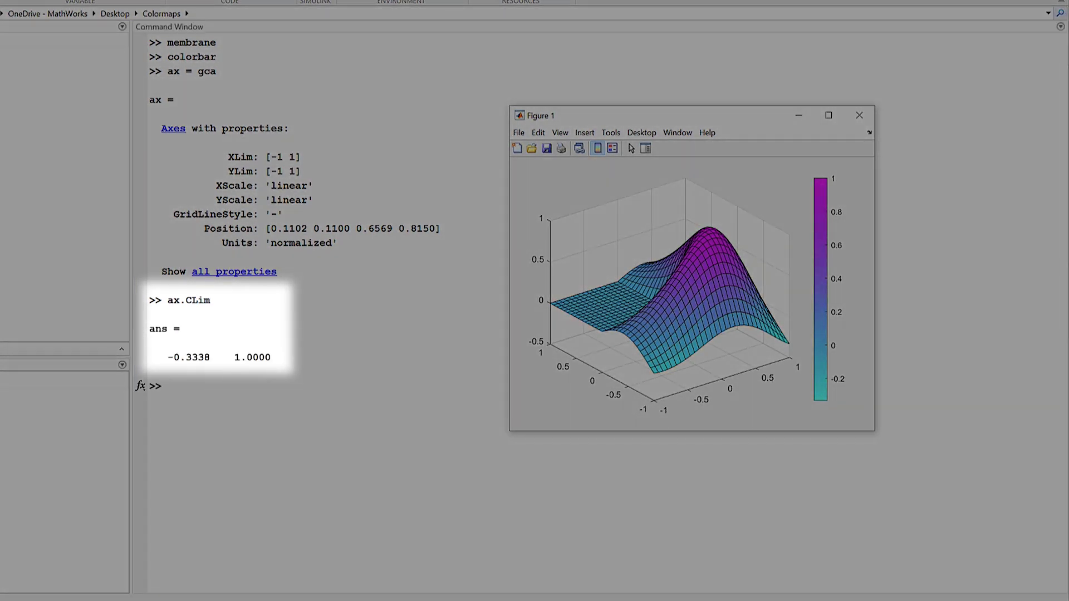
text(ax.CLim )
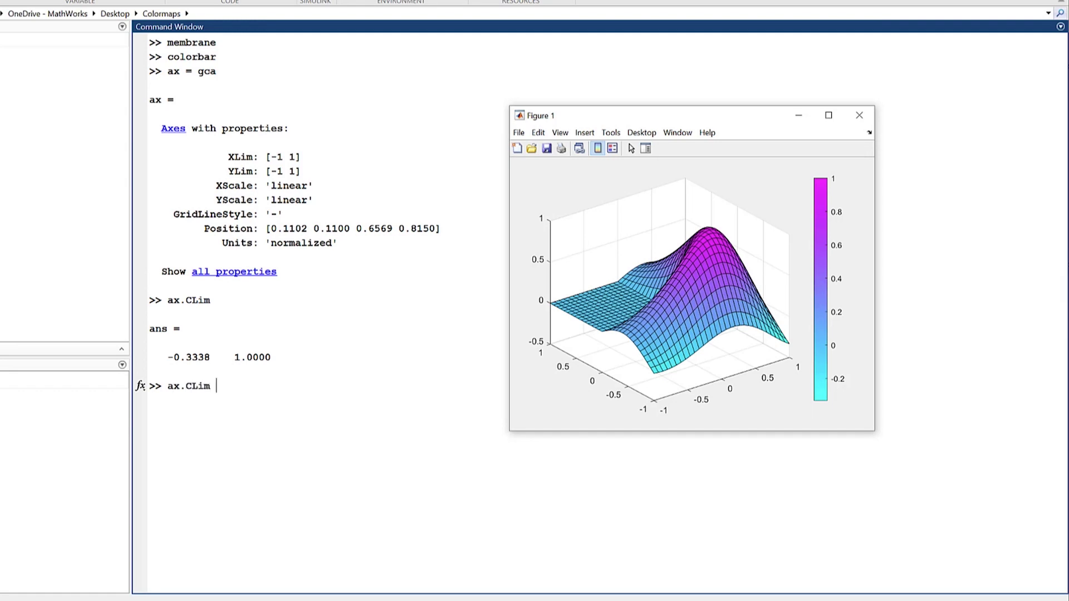
text(= [0)
text( .5])
key(Return)
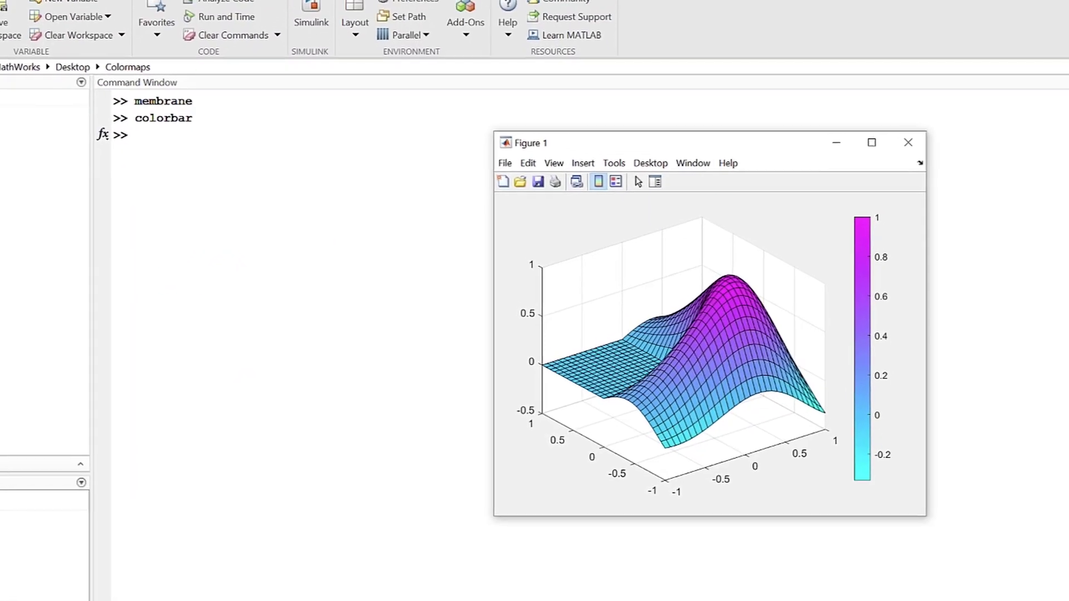
Apply the bone colormap to the membrane plot with colormap(bone)
click(334, 251)
text(colo)
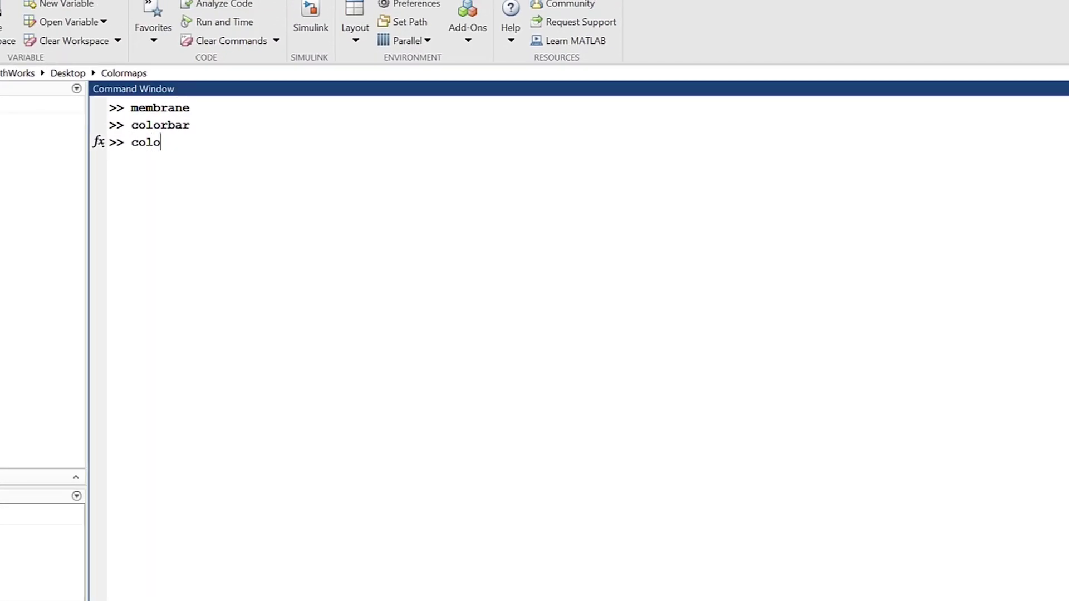
text(rmap(bone))
key(Return)
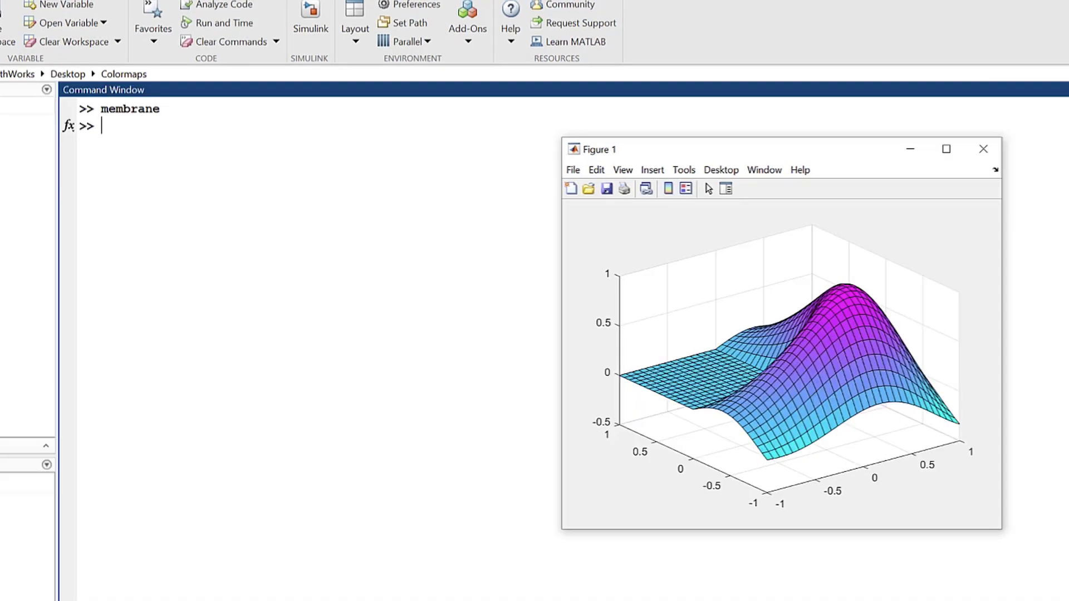
text(c)
text(ontourf(me)
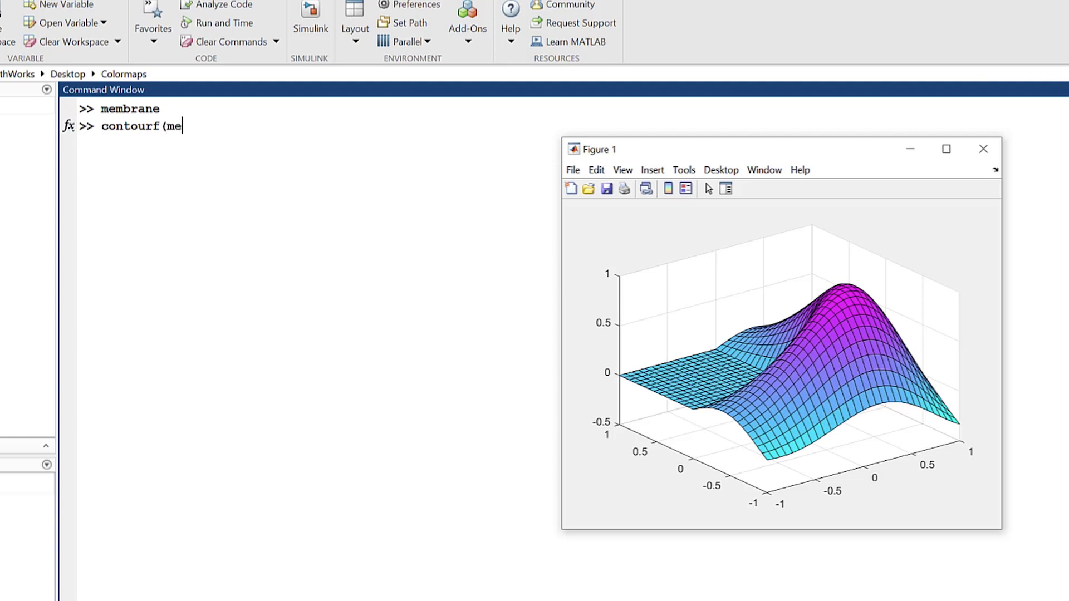
text(mbrane))
Draw a filled contour plot of the membrane data with contourf(membrane)
key(Return)
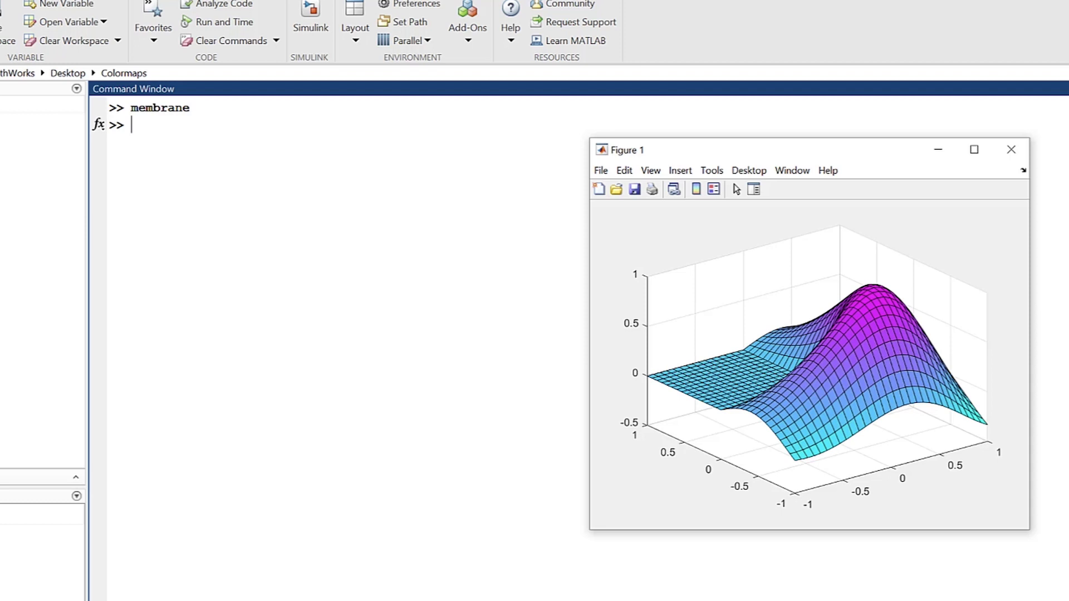
text(t = colormap)
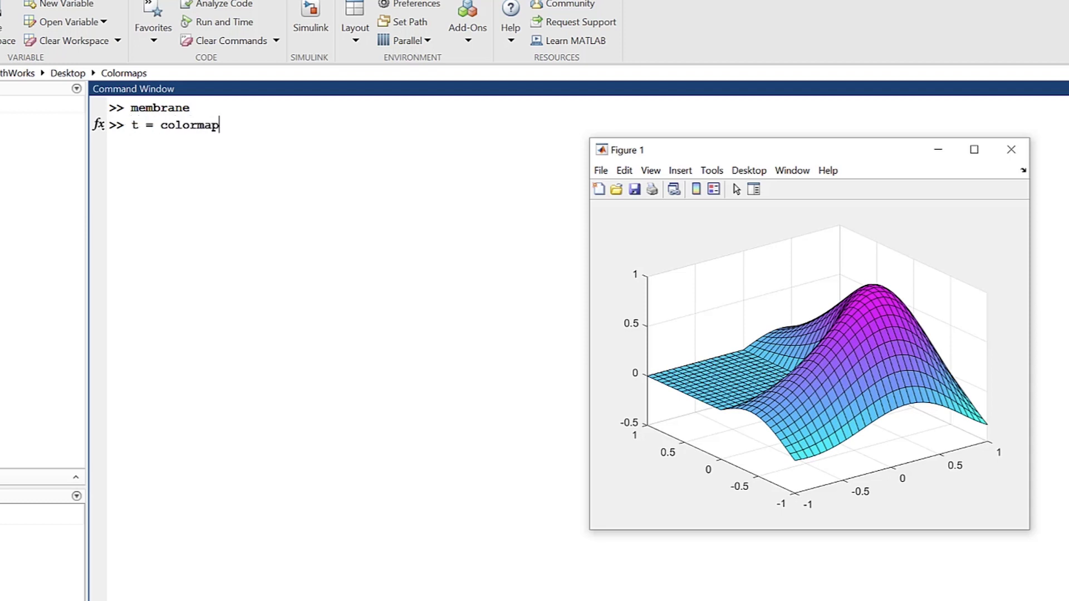
text((turbo)
text();)
Store the turbo colormap in variable t with t = colormap(turbo);
key(Return)
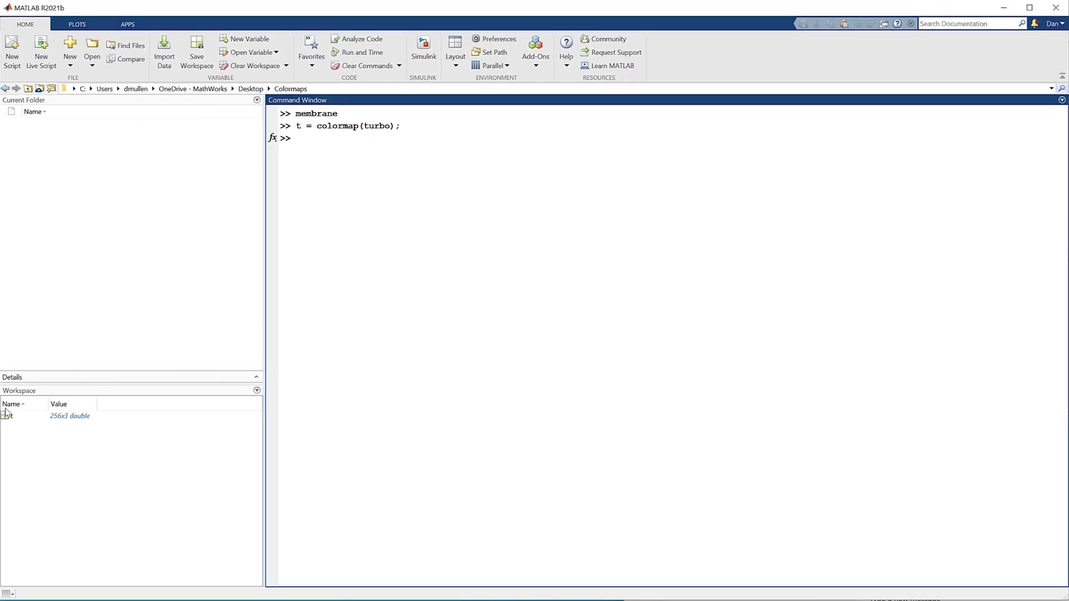
double_click(9, 416)
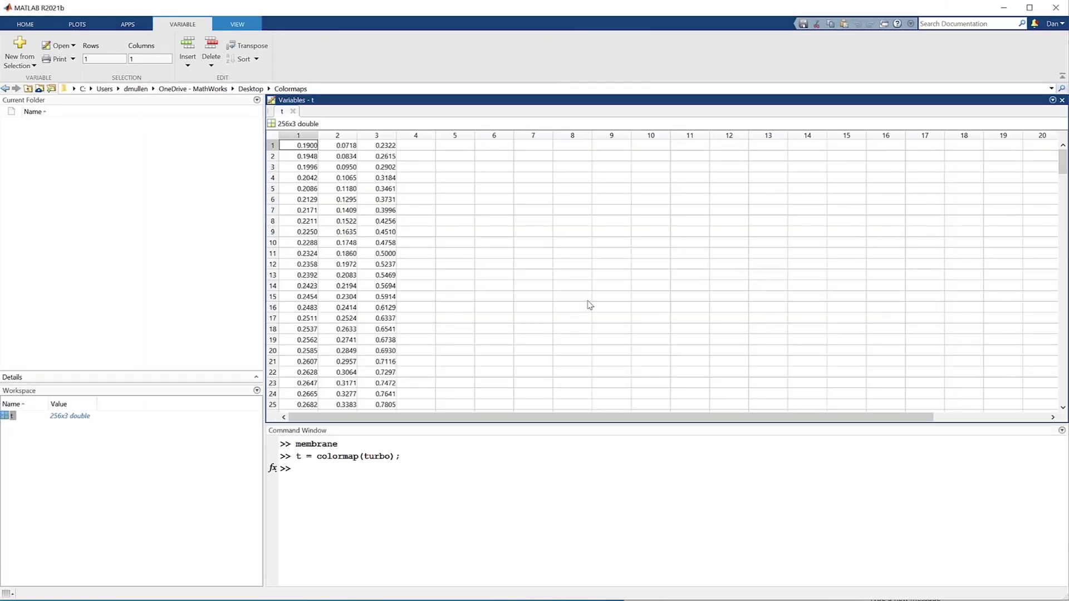
scroll(588, 305, down, 5)
scroll(588, 305, down, 5)
scroll(589, 305, down, 5)
scroll(589, 305, down, 5)
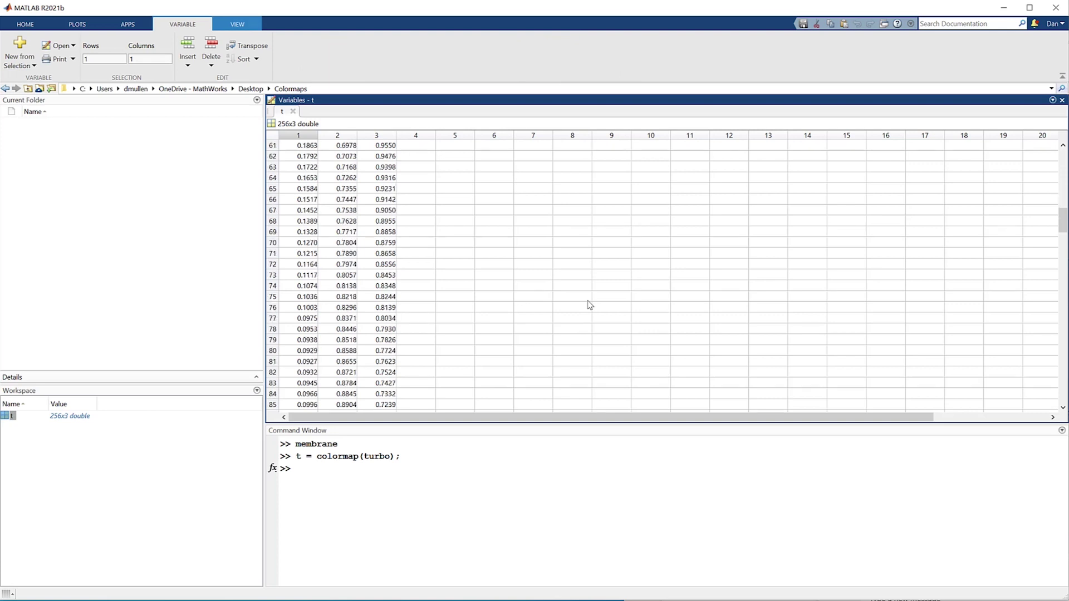
scroll(588, 305, down, 5)
scroll(589, 305, down, 5)
scroll(589, 304, down, 5)
scroll(588, 305, down, 5)
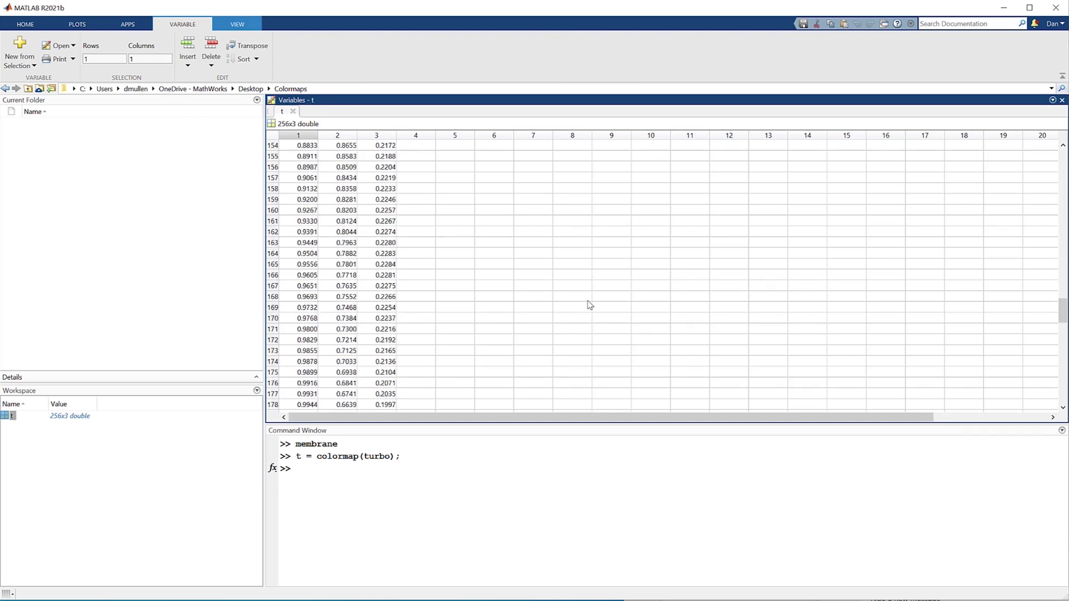
scroll(589, 304, down, 5)
scroll(588, 305, down, 5)
scroll(589, 304, down, 5)
scroll(588, 305, down, 5)
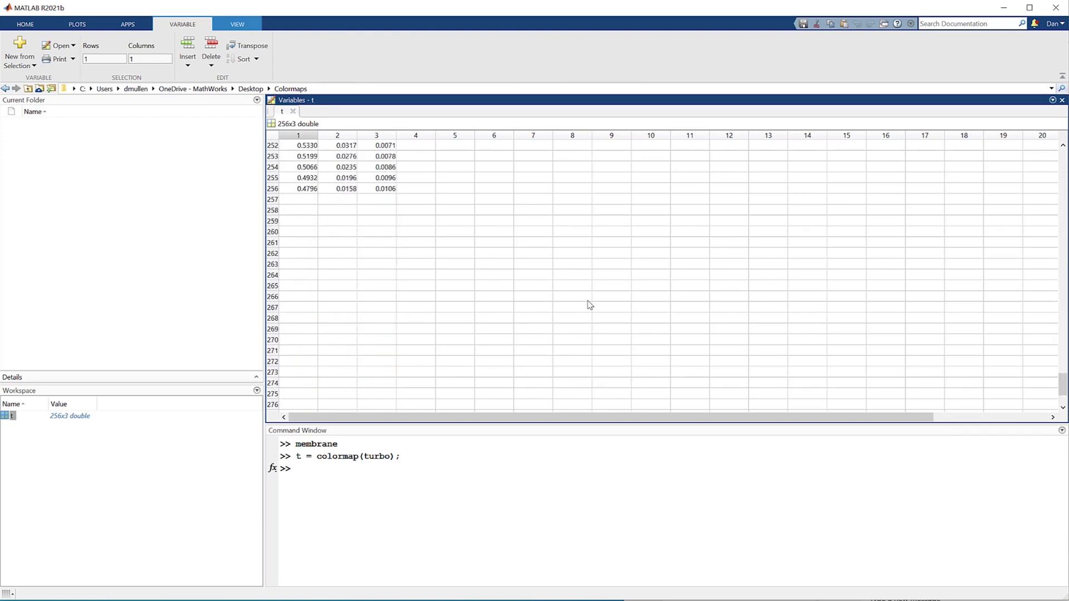
click(1062, 100)
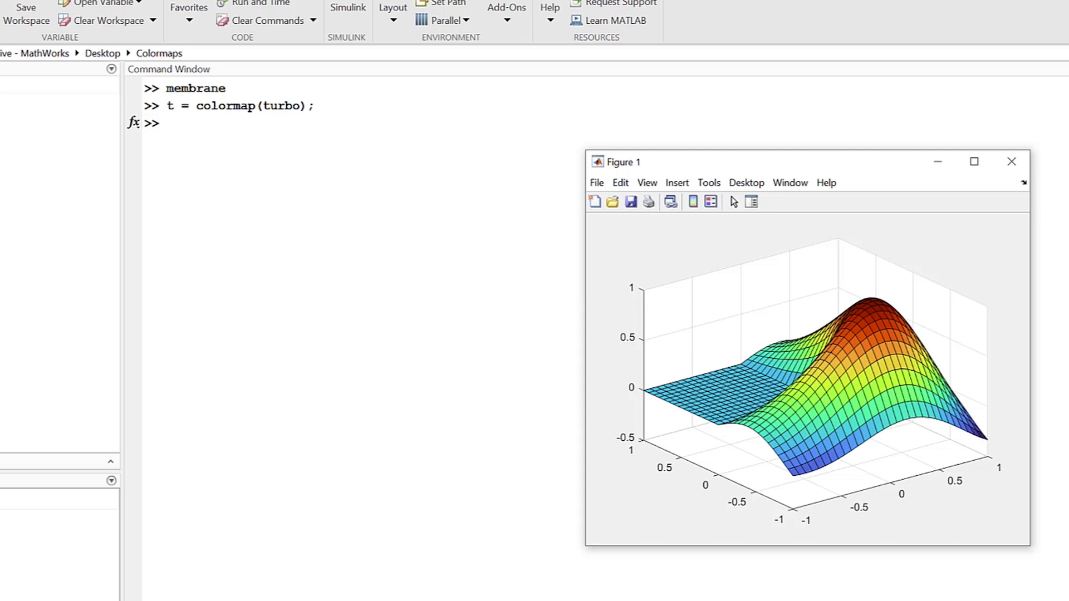
Apply the saved turbo colormap to the surface with colormap(t)
click(417, 334)
text(colorm)
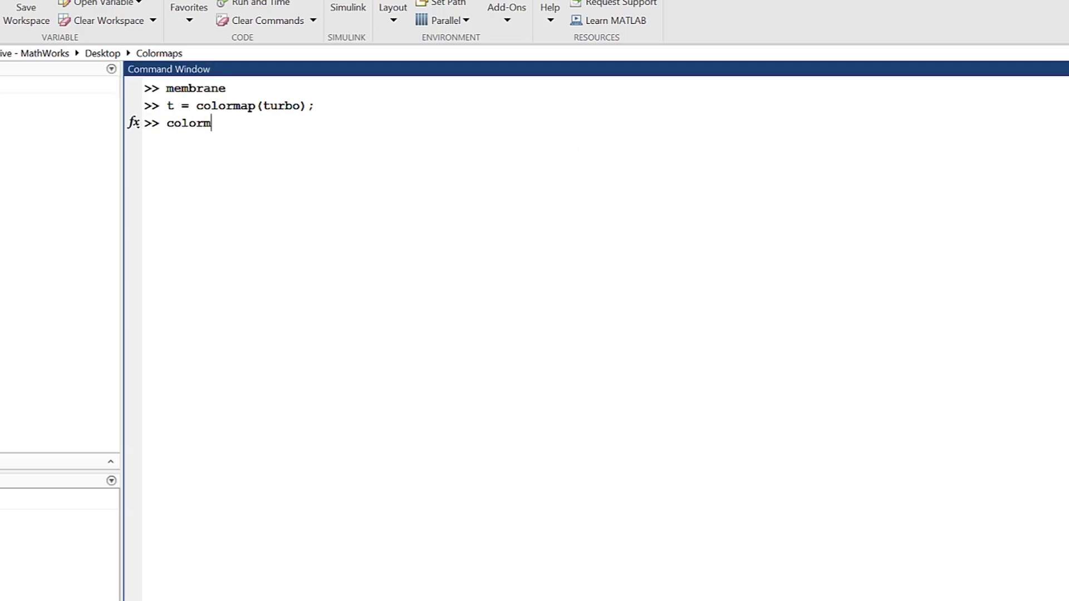
text(ap(t))
key(Return)
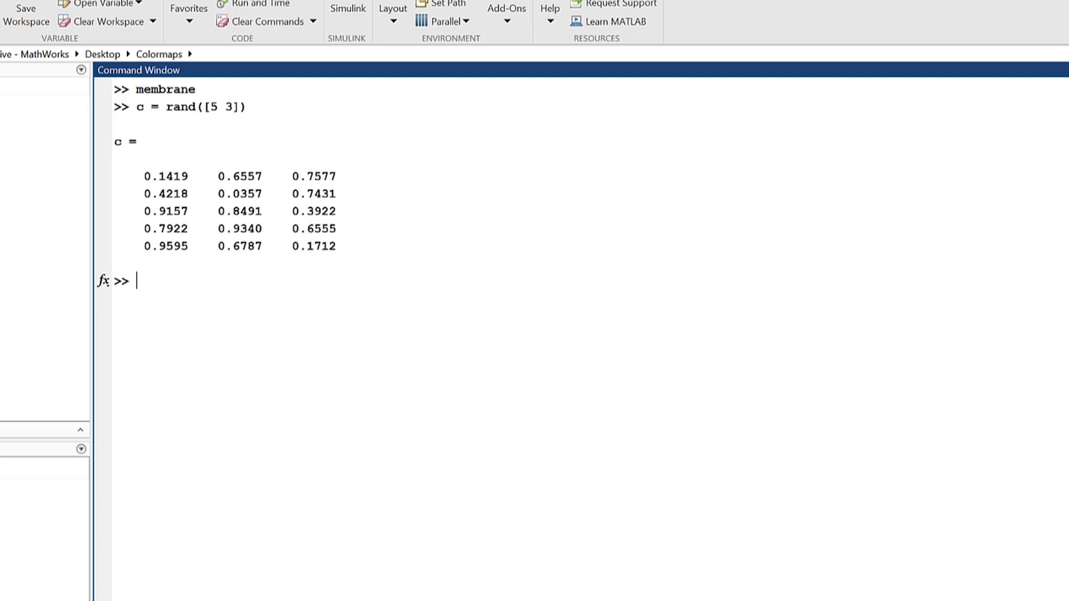
text(colormap(c))
Apply the random 5-by-3 matrix c as the colormap, banding the surface in five colors
key(Return)
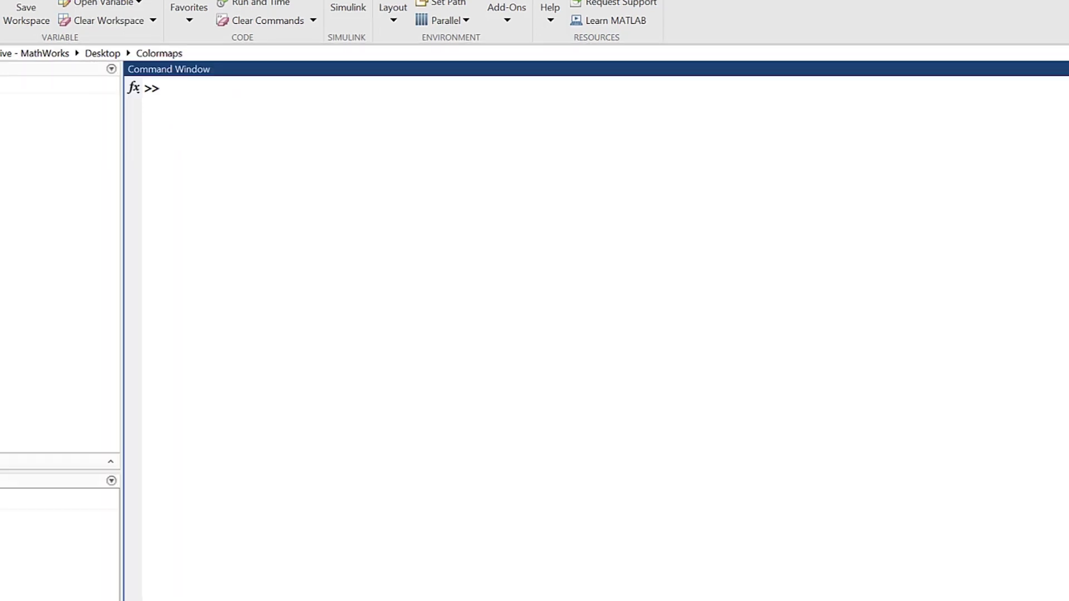
text(colormape)
text(ditor)
Launch the Colormap Editor with the colormapeditor command
key(Return)
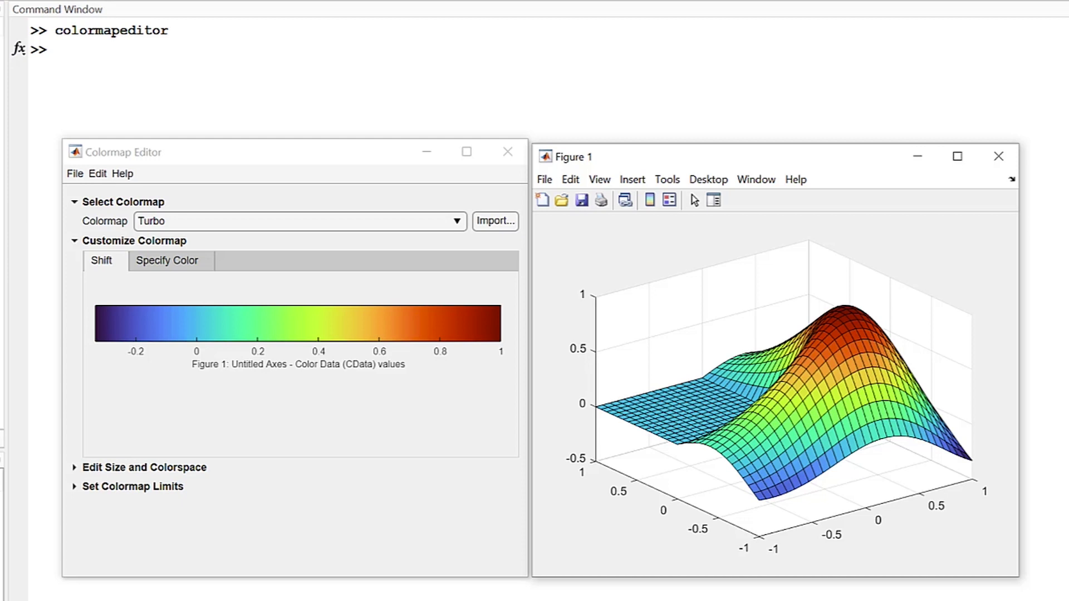
Preview the Parula preset on the surface and shift the colormap colours along the data range
click(456, 220)
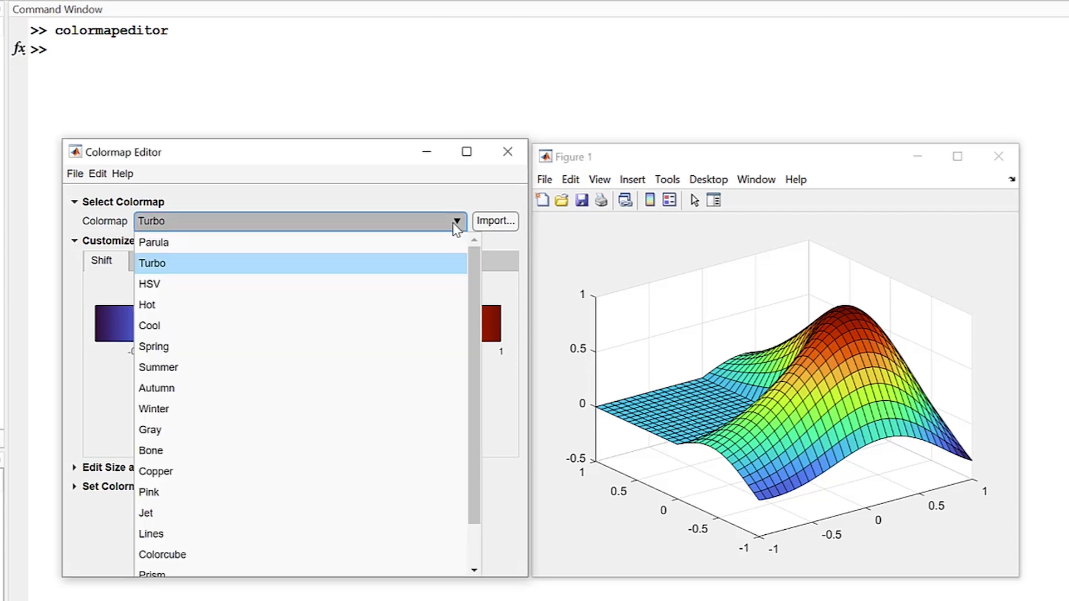
click(438, 241)
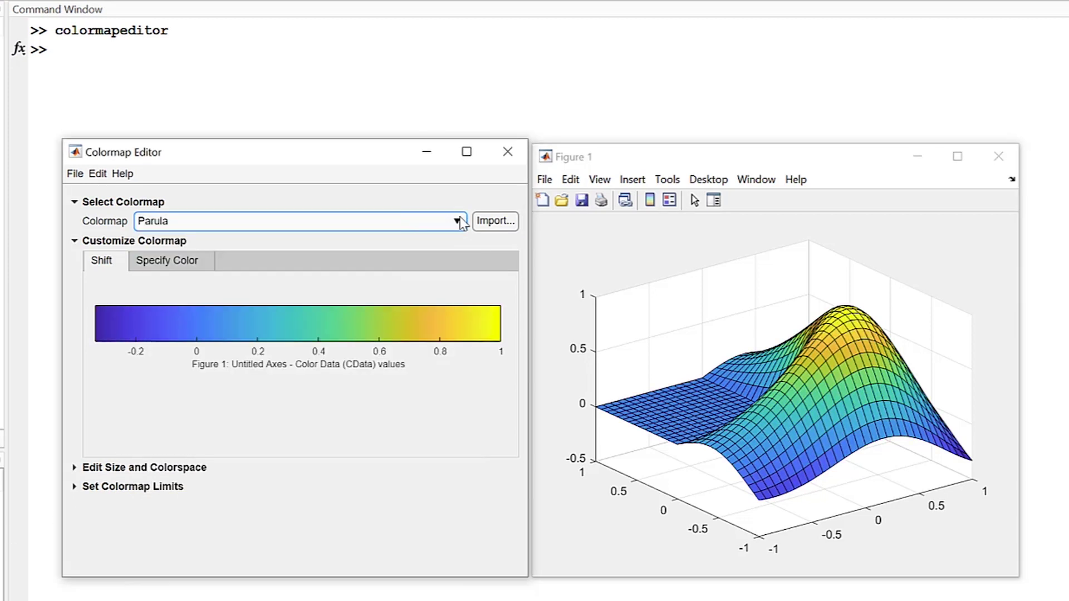
scroll(460, 222, down, 4)
scroll(461, 224, down, 1)
scroll(462, 224, down, 1)
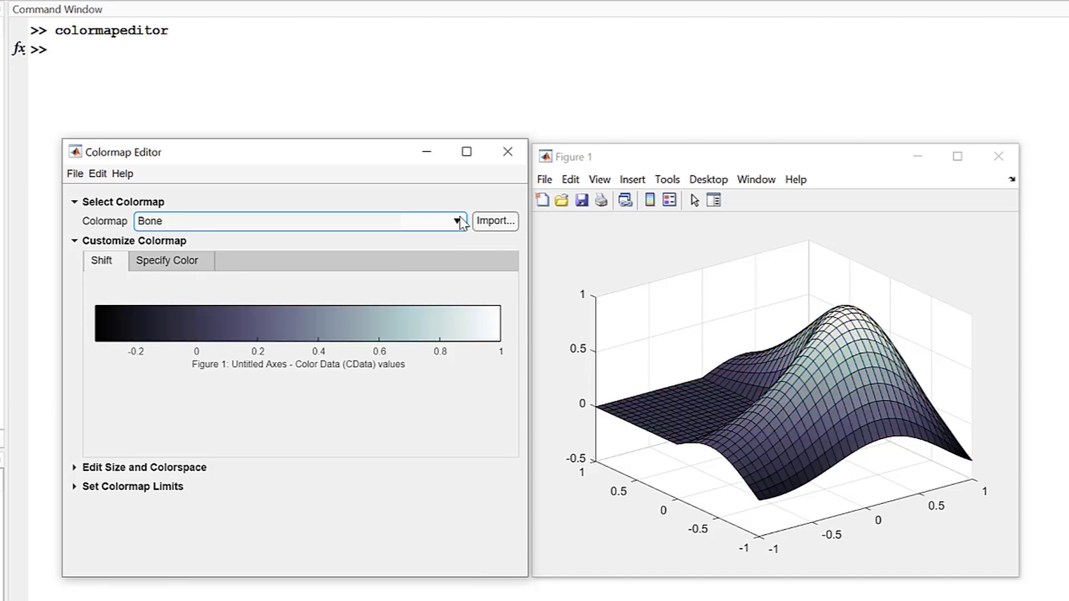
scroll(462, 225, down, 1)
scroll(462, 224, down, 1)
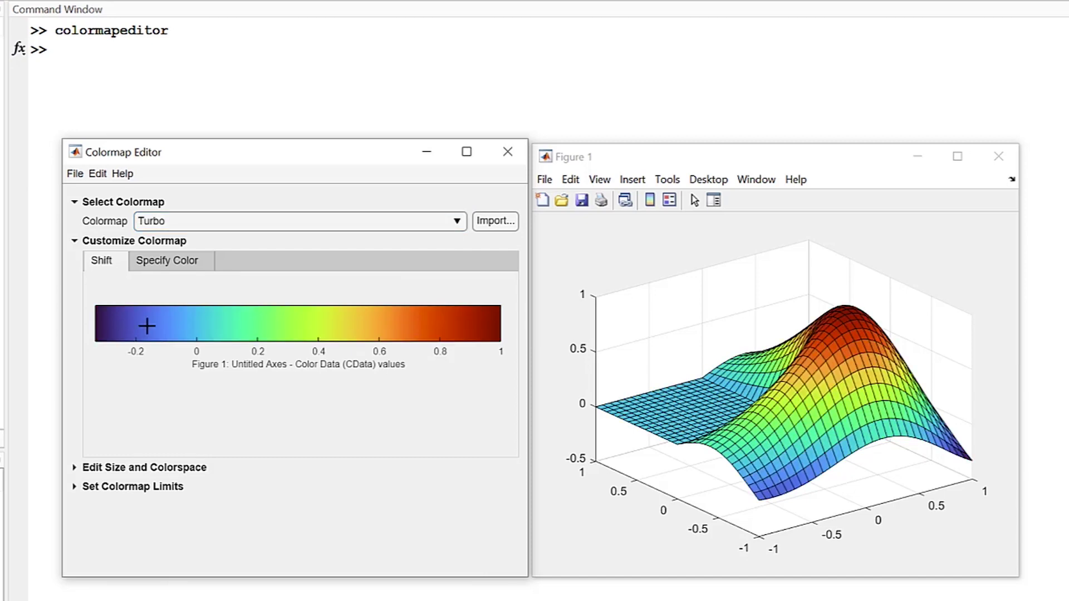
mouse_move(126, 326)
mouse_down()
mouse_move(384, 330)
mouse_move(186, 322)
mouse_up()
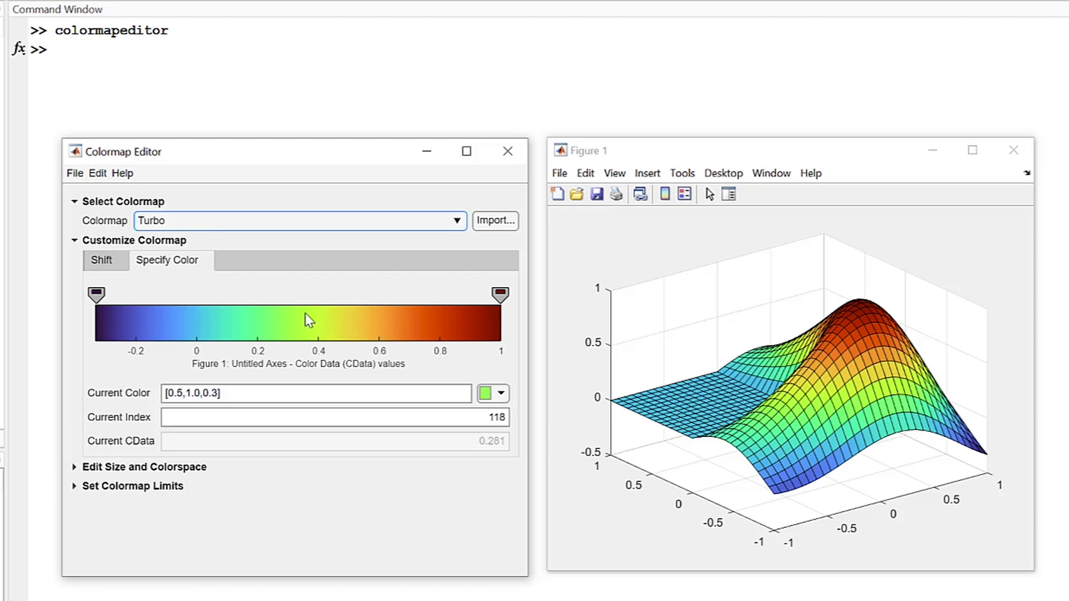
click(307, 313)
click(501, 392)
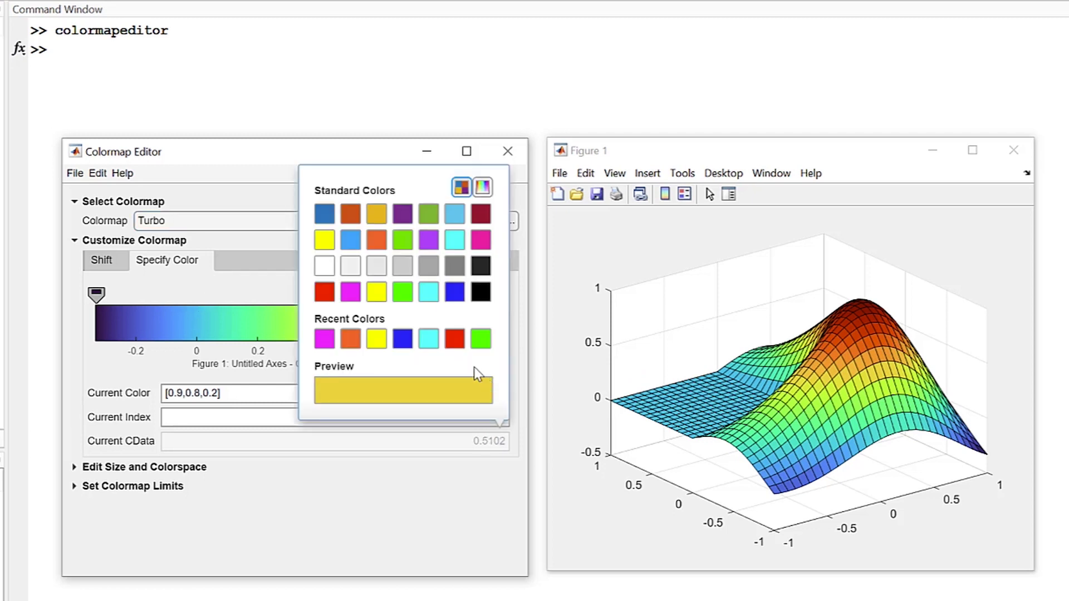
click(349, 291)
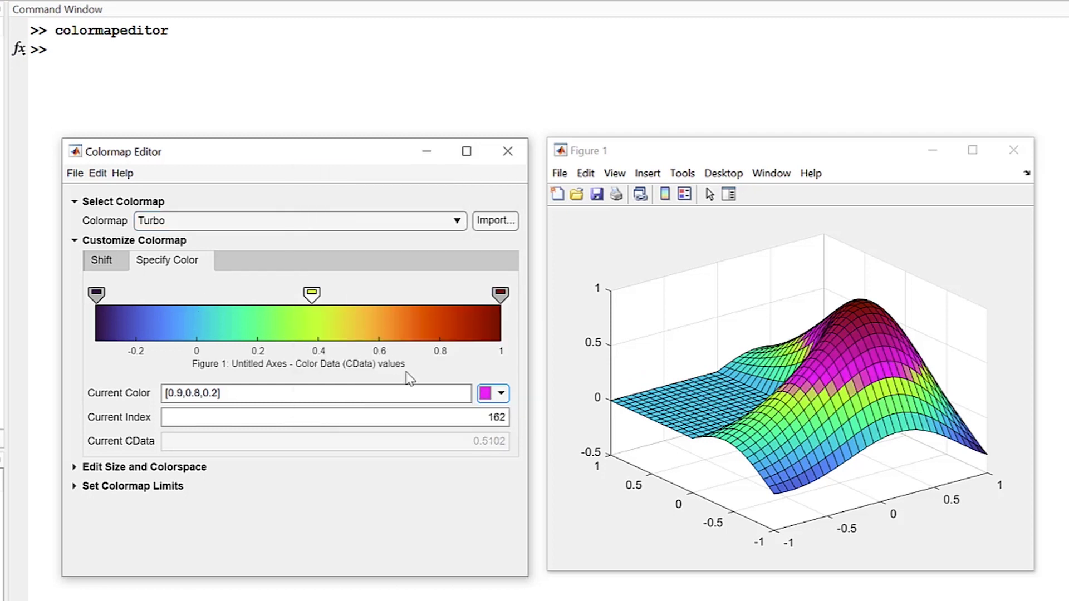
click(229, 321)
double_click(197, 313)
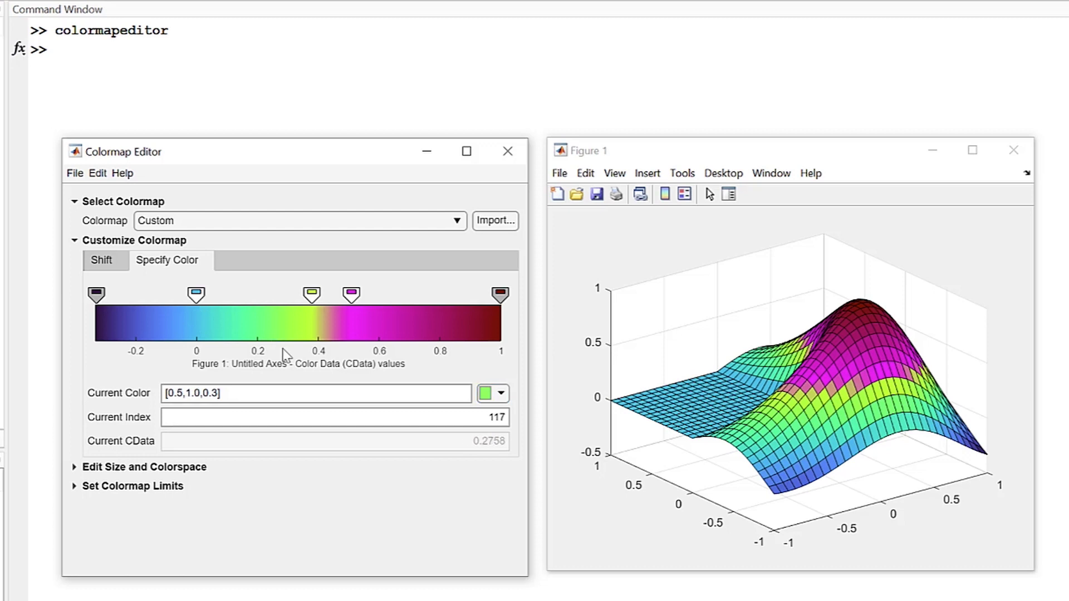
click(502, 393)
click(428, 291)
click(410, 321)
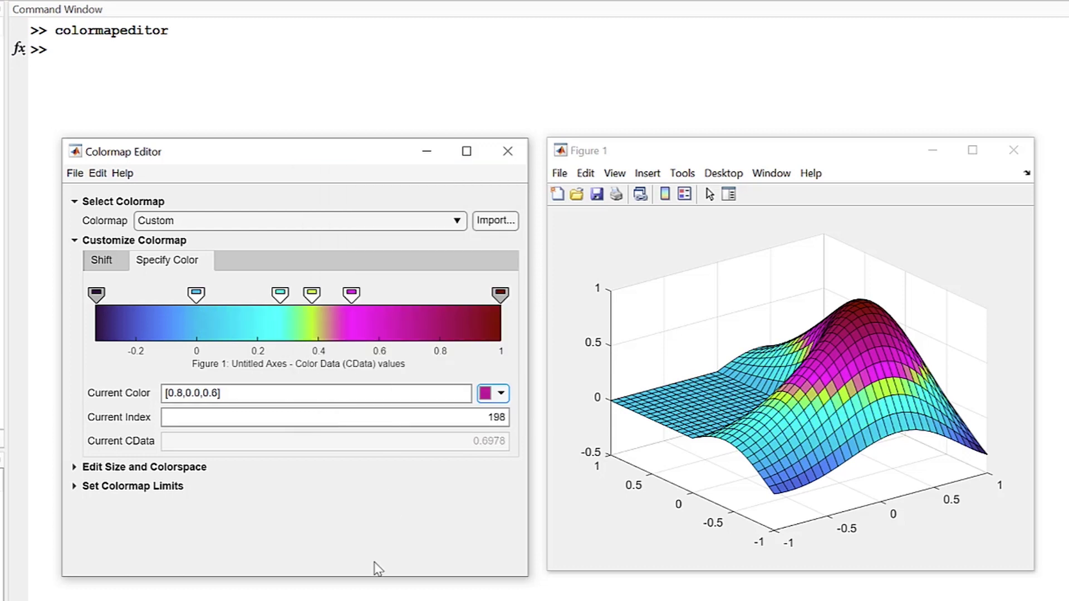
click(74, 467)
double_click(476, 485)
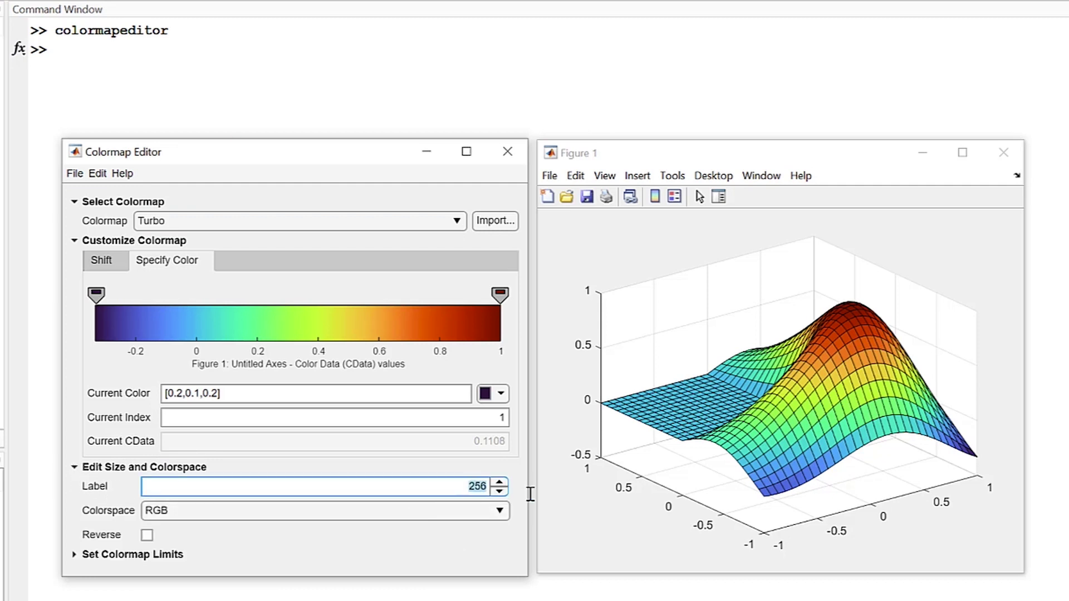
text(3)
key(Return)
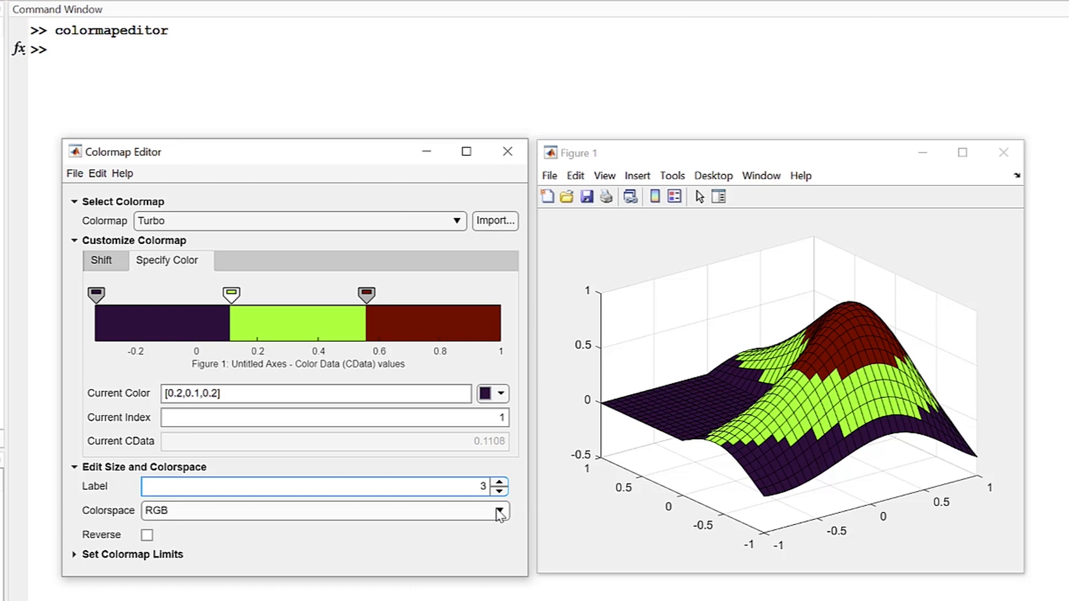
double_click(483, 486)
text(256)
key(Return)
Set the colormap limits to CLim Minimum -2 and CLim Maximum 0.5
click(76, 467)
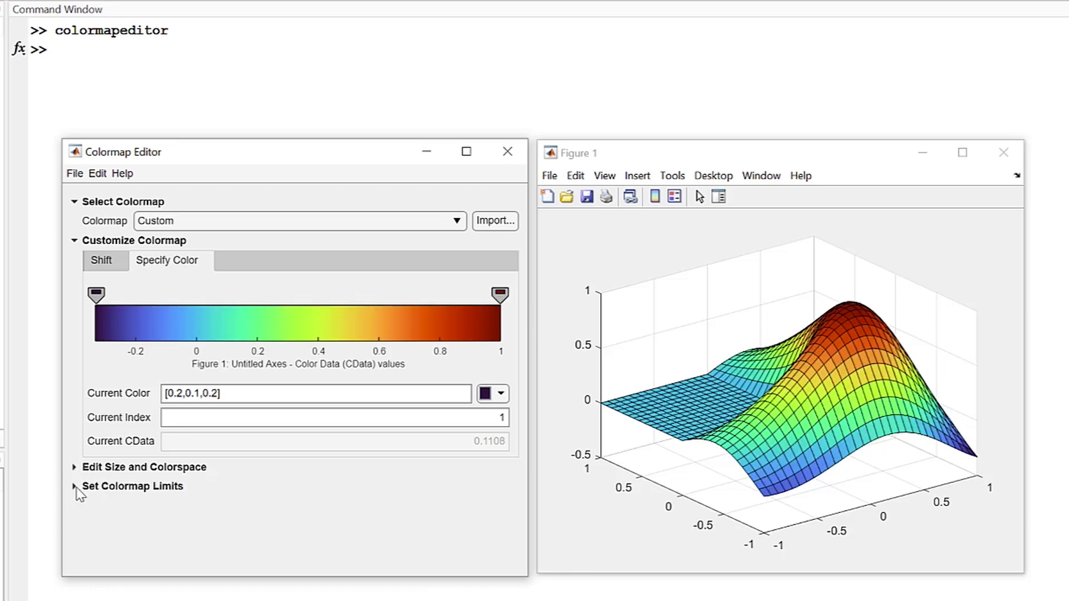
click(75, 487)
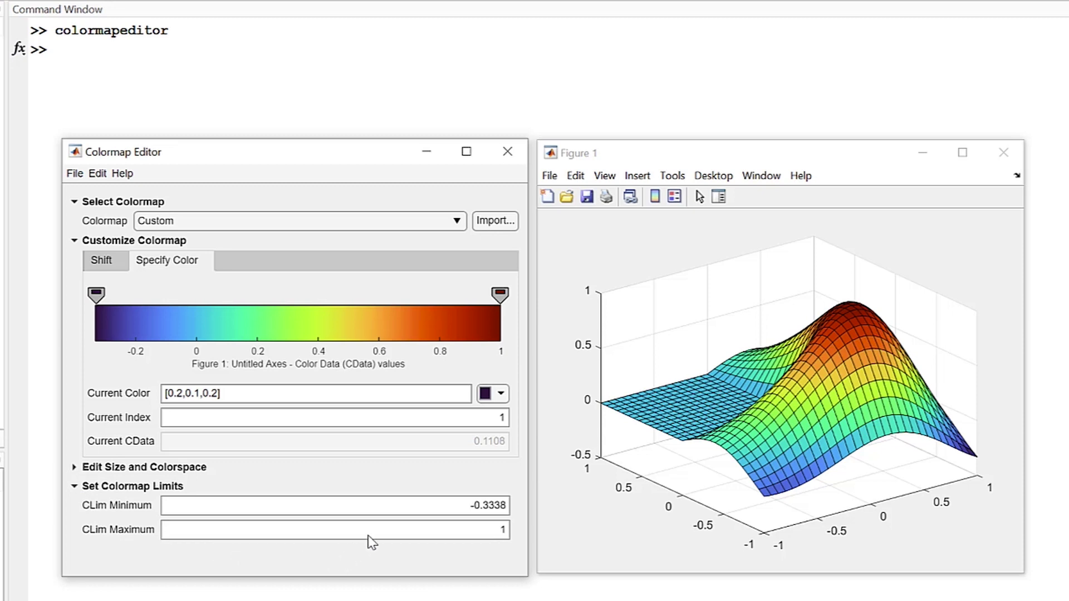
double_click(459, 506)
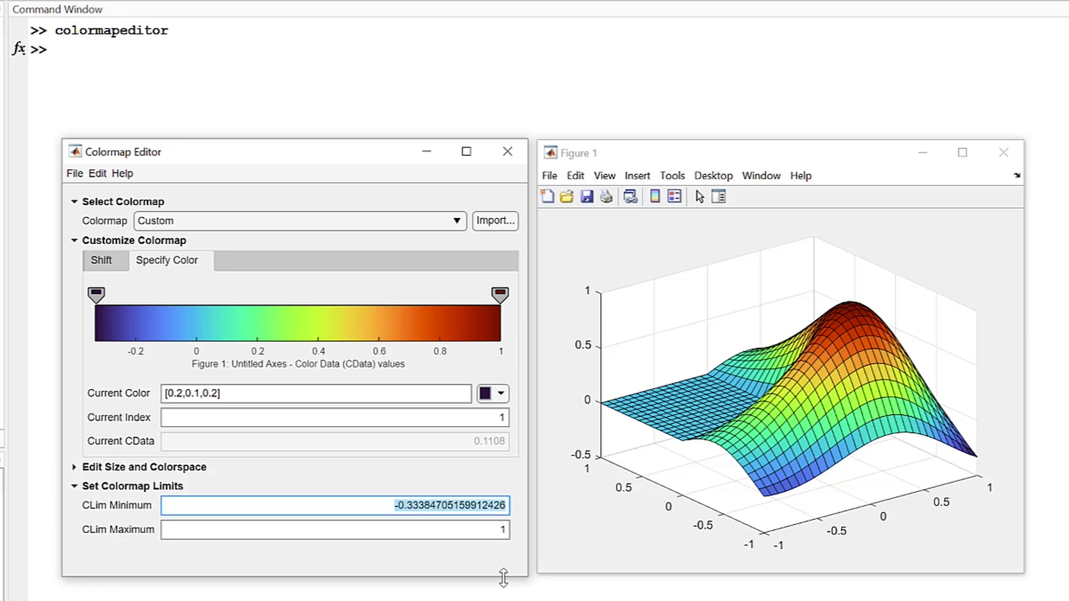
text(-2)
key(Tab)
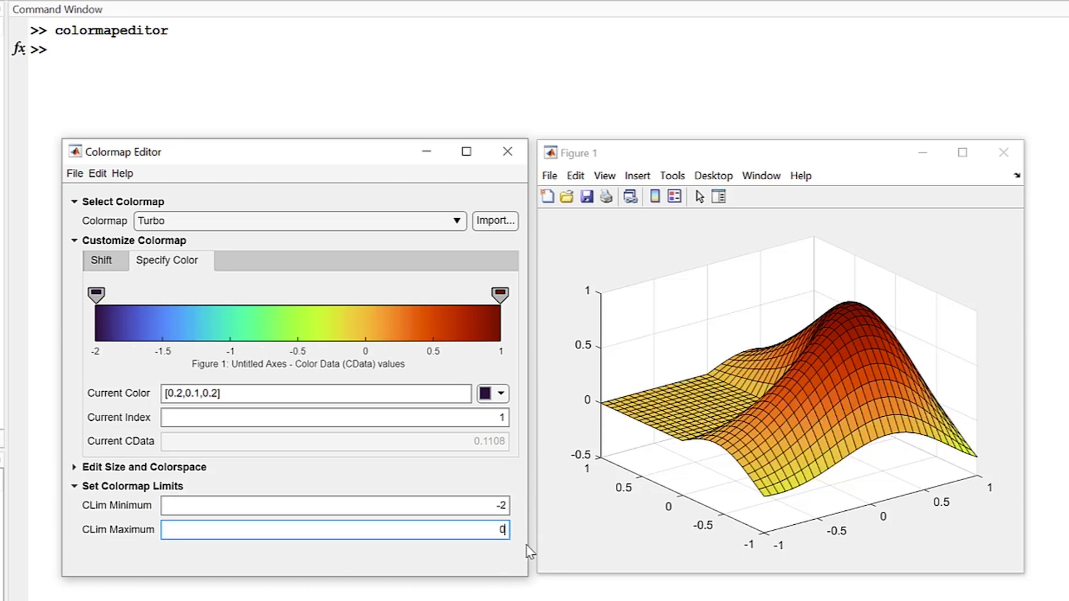
text(0.5)
key(Return)
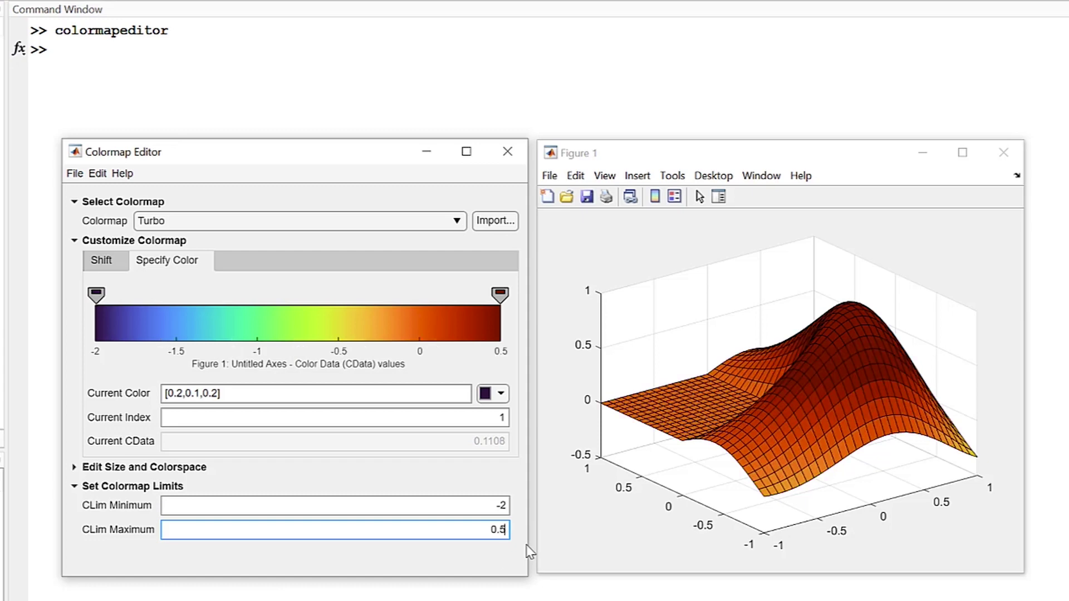
click(511, 561)
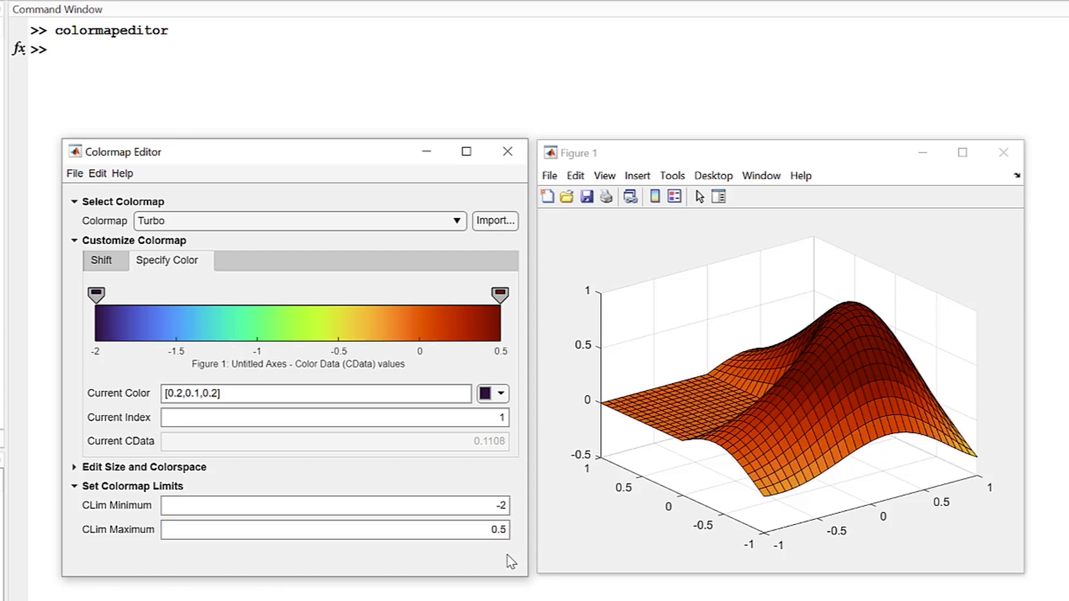